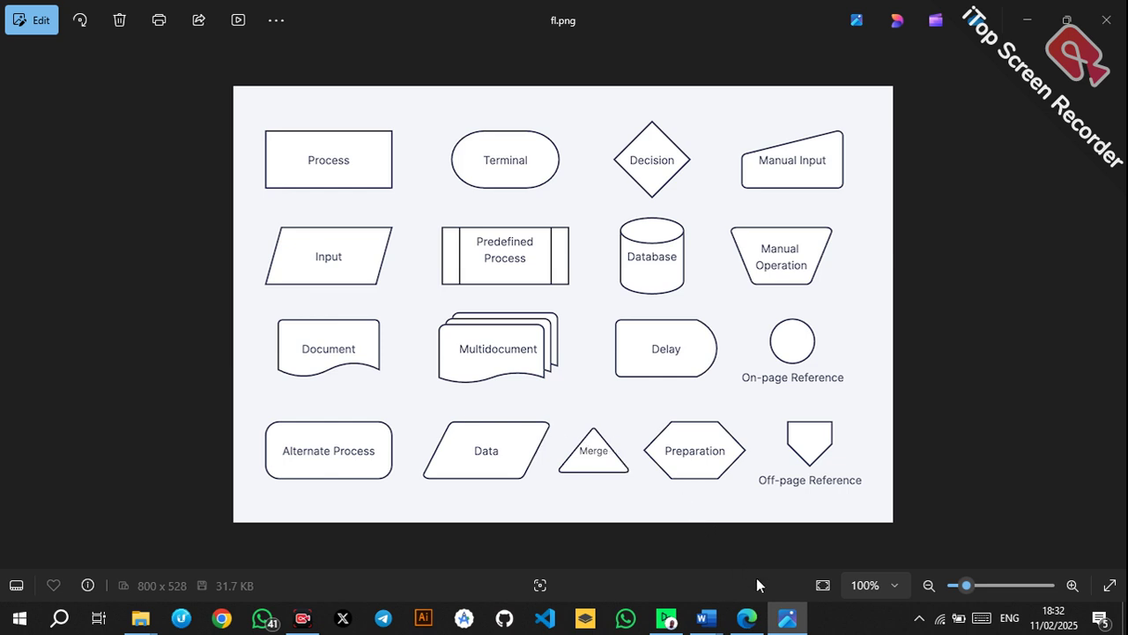
# Switch from the fl.png symbols reference in Photos back to the FLOWCHART Word document
pyautogui.moveTo(706, 618)
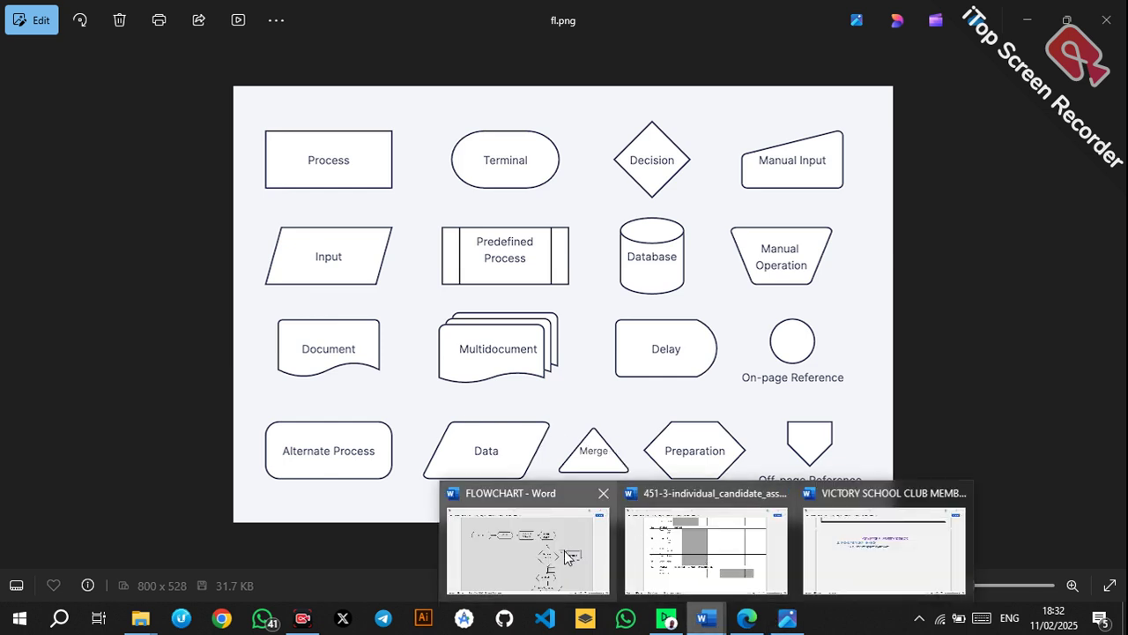
pyautogui.click(563, 550)
pyautogui.scroll(-2, 635, 370)
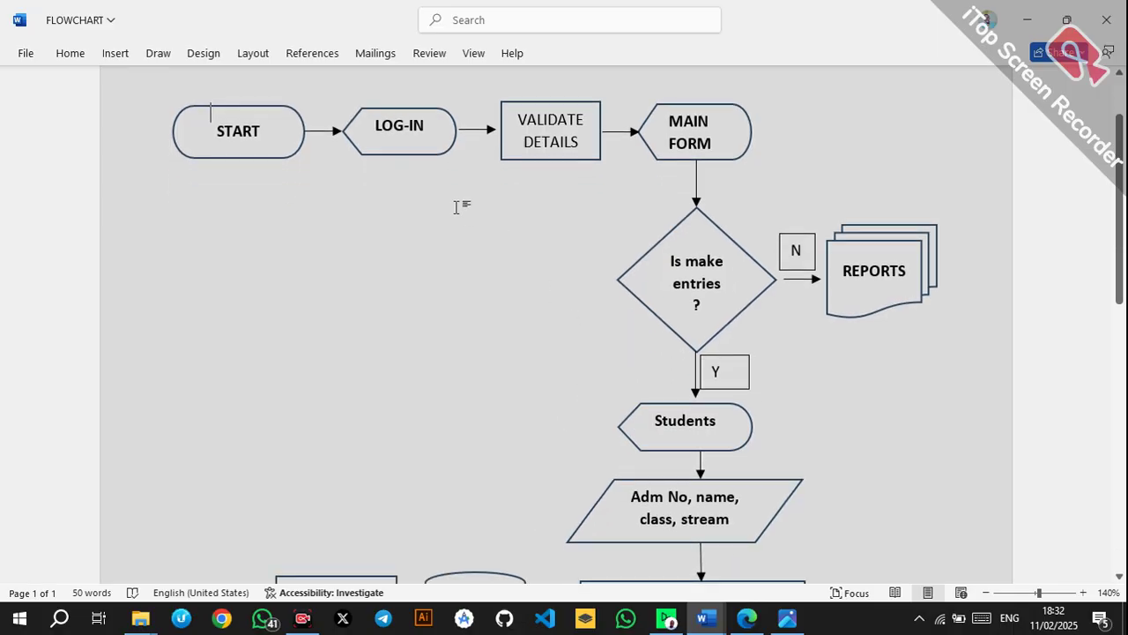
pyautogui.click(437, 112)
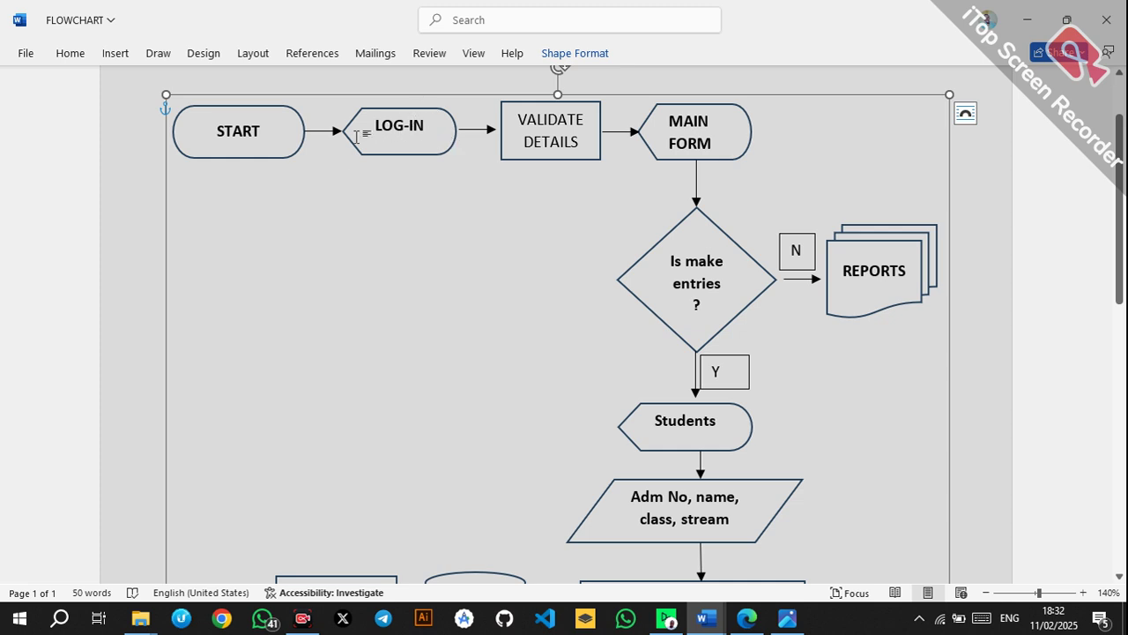
pyautogui.scroll(-1, 409, 141)
pyautogui.scroll(-1, 409, 141)
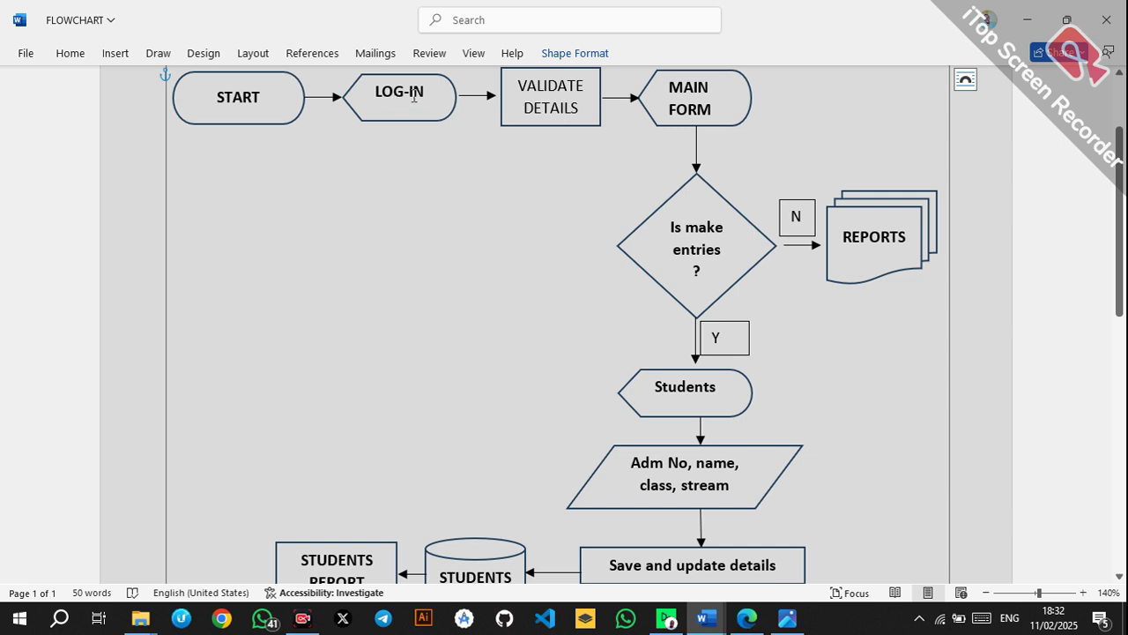
pyautogui.scroll(-1, 509, 154)
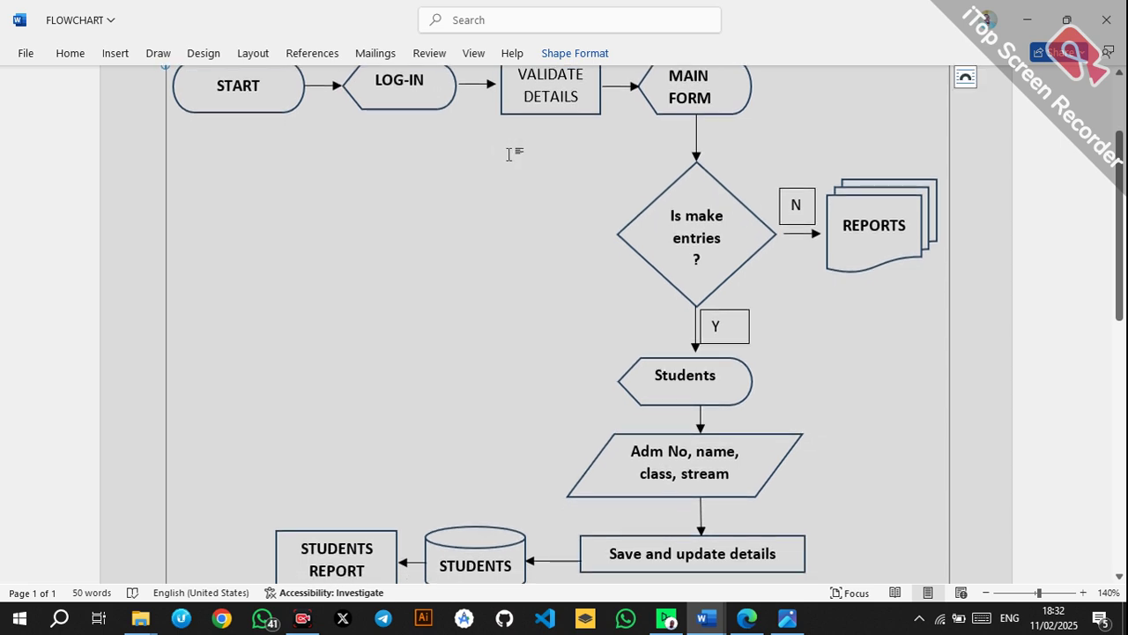
pyautogui.scroll(1, 508, 154)
pyautogui.scroll(-10, 540, 251)
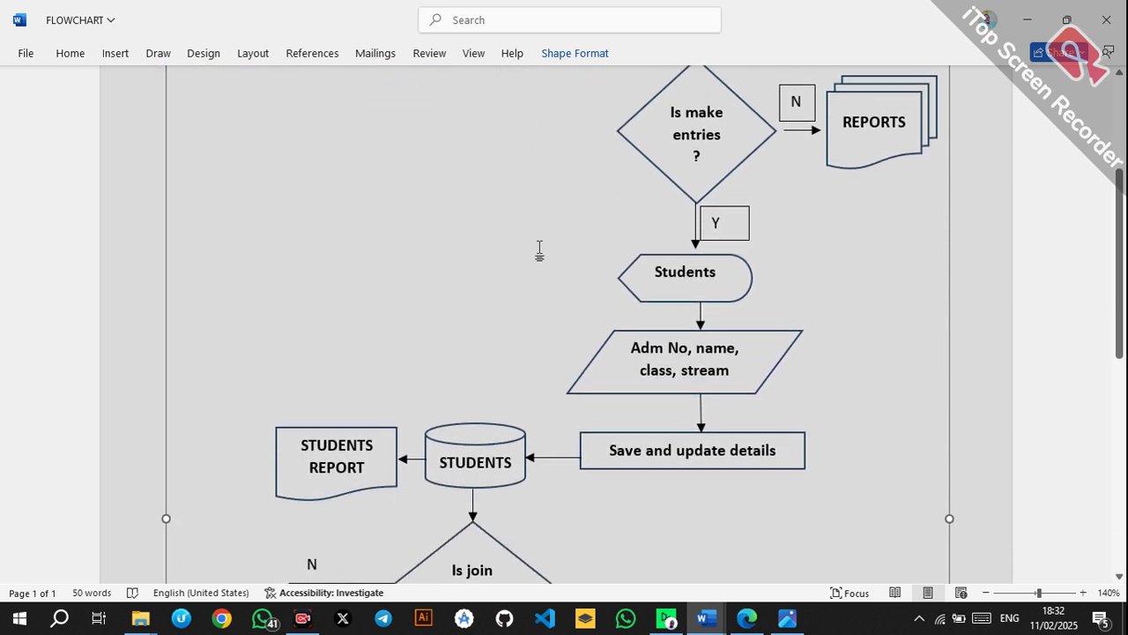
pyautogui.scroll(-3, 553, 229)
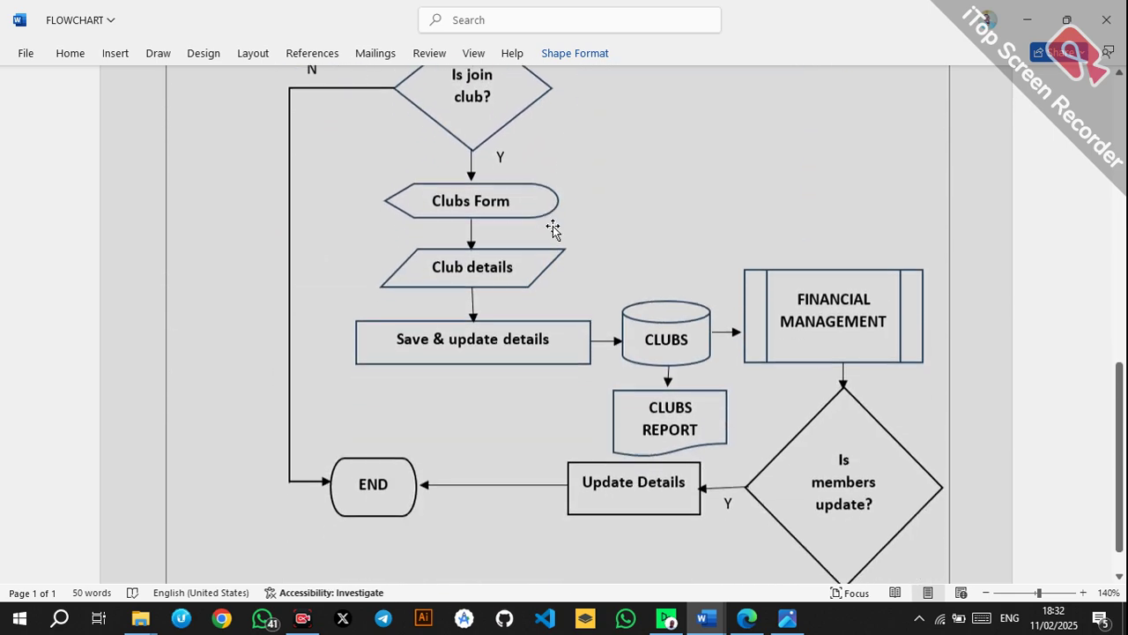
pyautogui.scroll(8, 553, 228)
pyautogui.scroll(6, 552, 228)
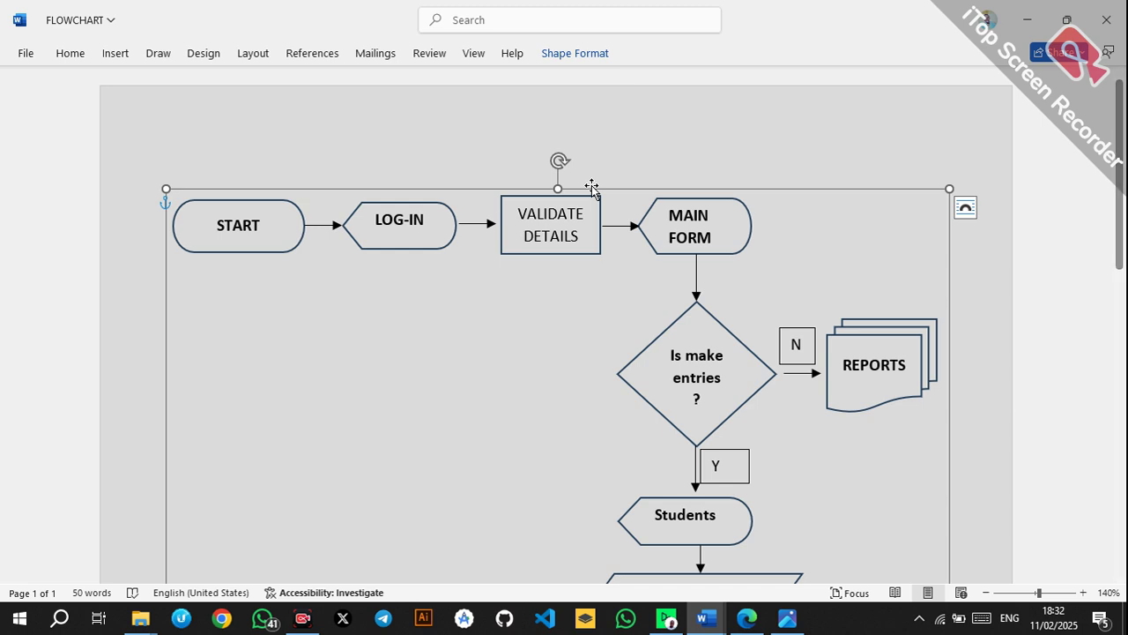
pyautogui.scroll(-1, 432, 189)
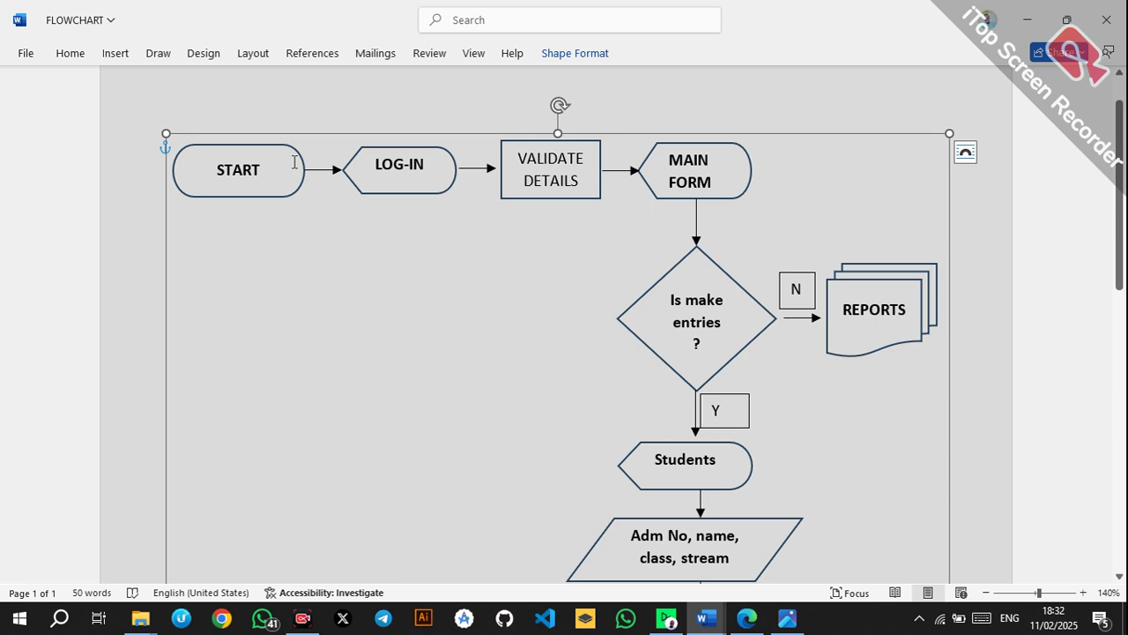
pyautogui.click(233, 150)
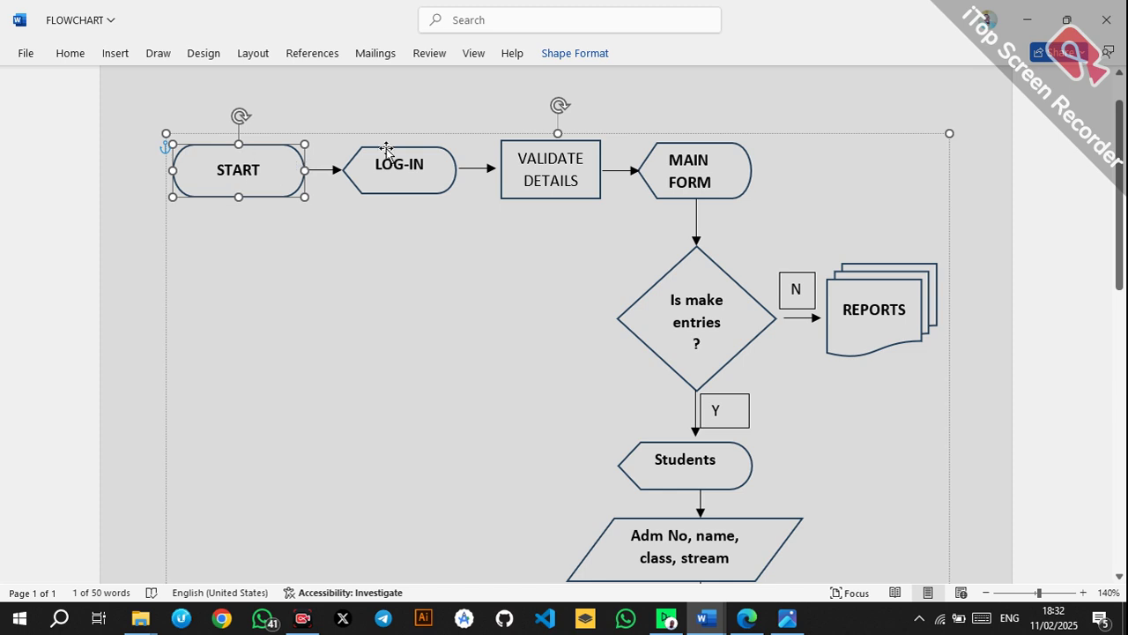
pyautogui.click(352, 162)
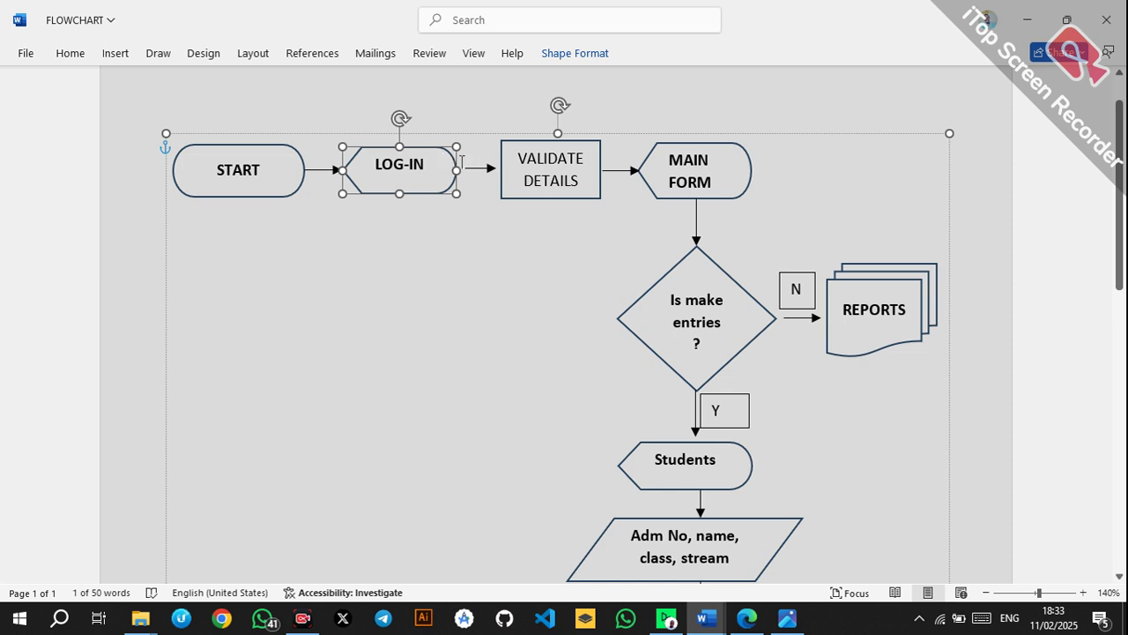
pyautogui.click(549, 182)
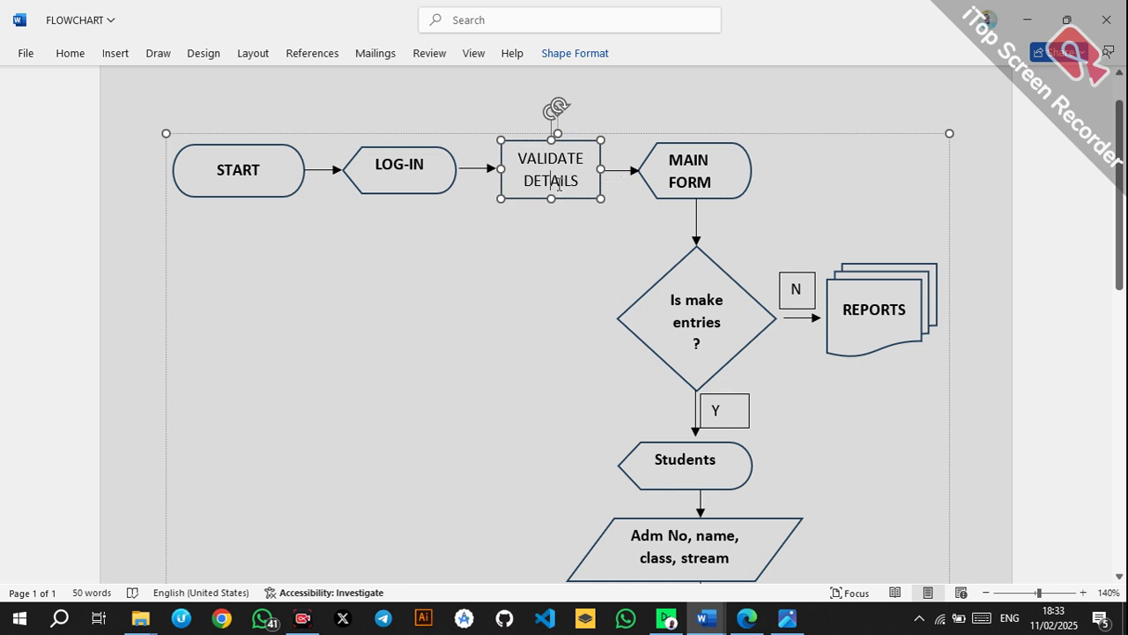
pyautogui.click(700, 179)
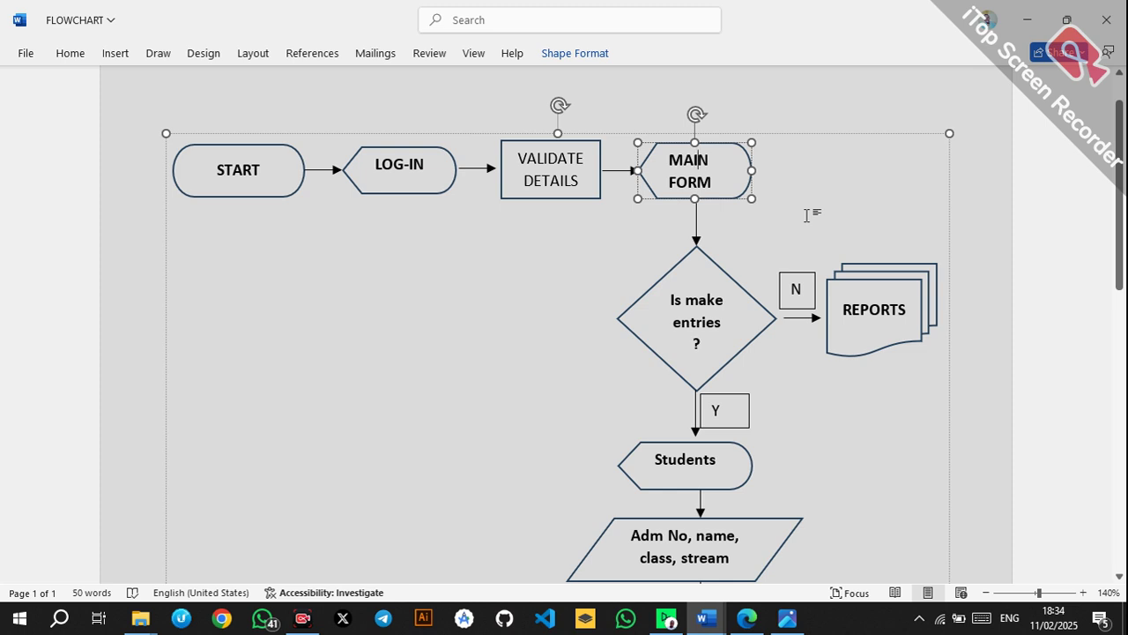
pyautogui.click(692, 315)
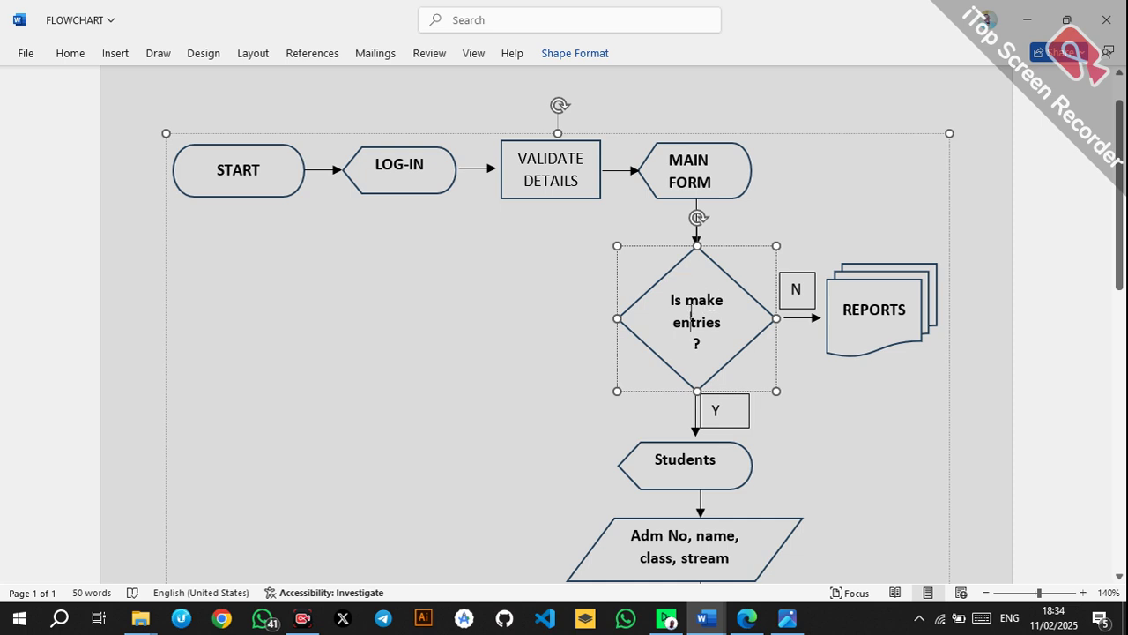
pyautogui.scroll(-3, 721, 325)
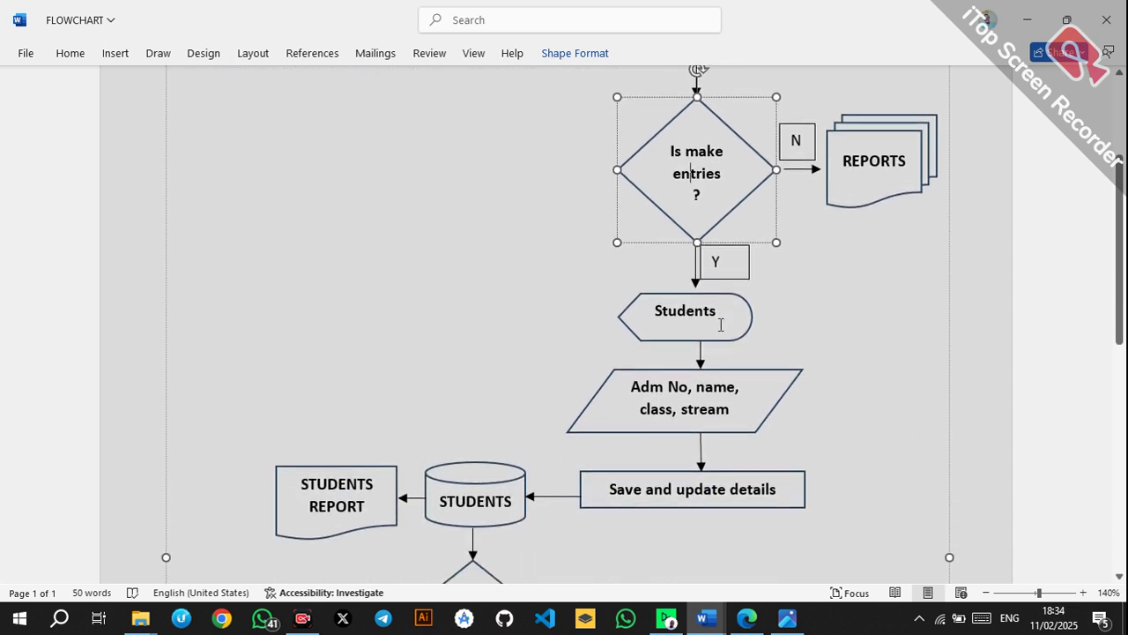
pyautogui.scroll(-1, 721, 325)
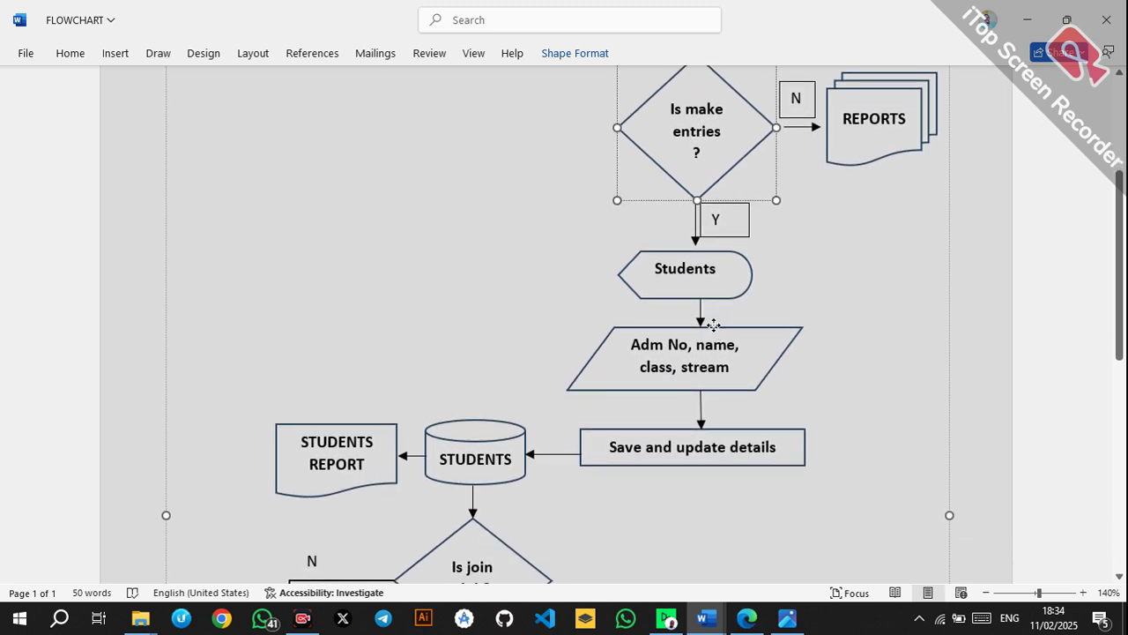
pyautogui.click(717, 324)
pyautogui.scroll(1, 714, 321)
pyautogui.scroll(1, 705, 337)
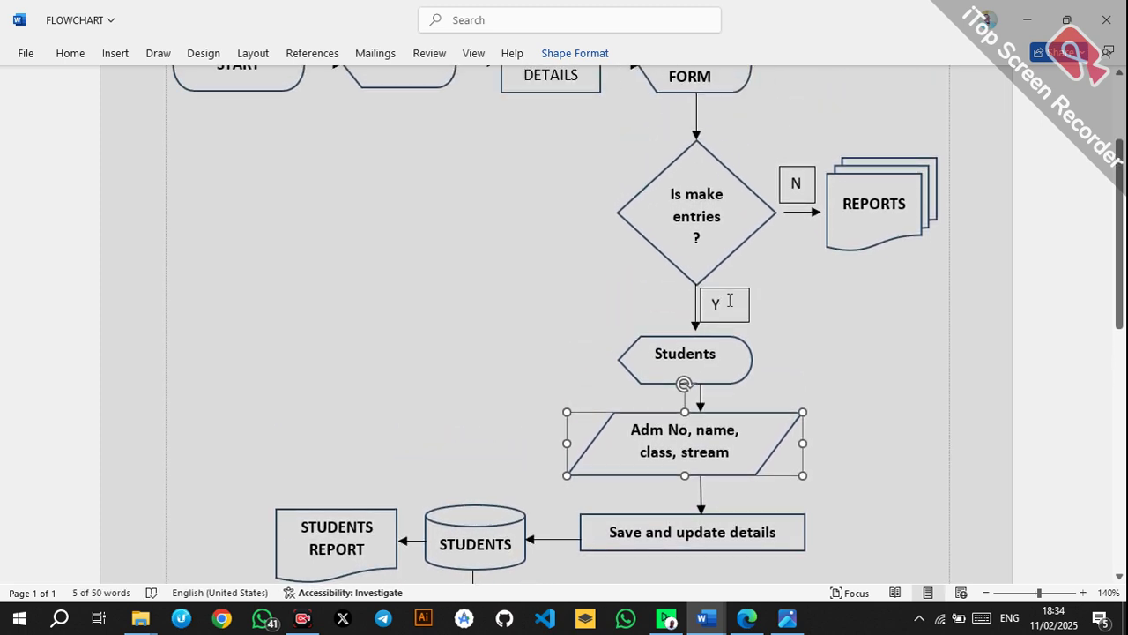
pyautogui.click(728, 299)
pyautogui.click(680, 352)
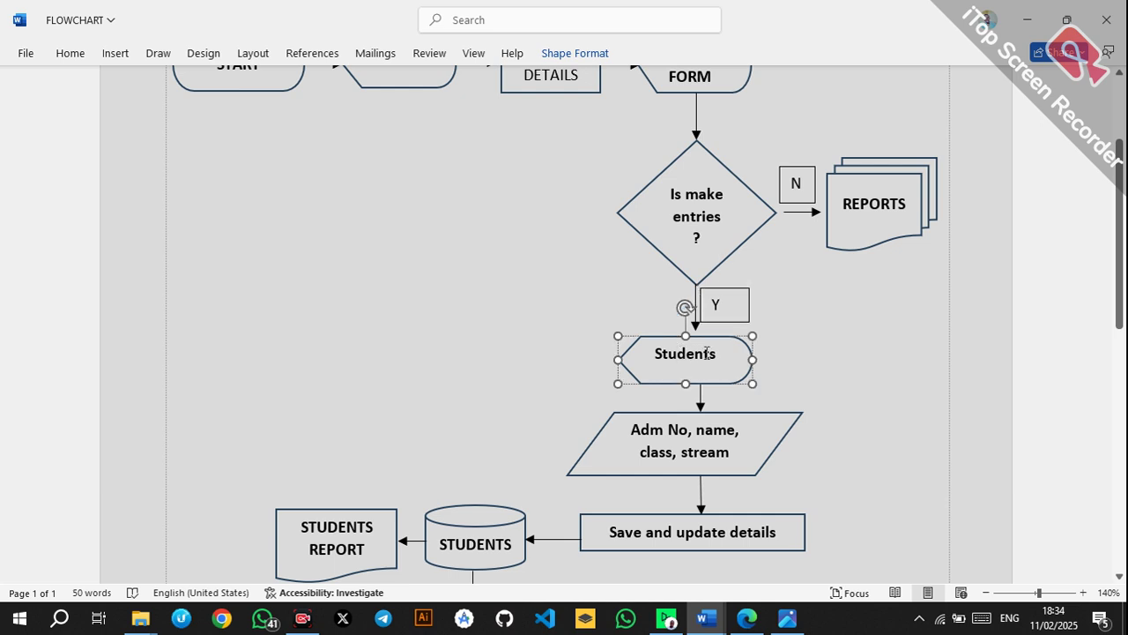
pyautogui.scroll(2, 706, 353)
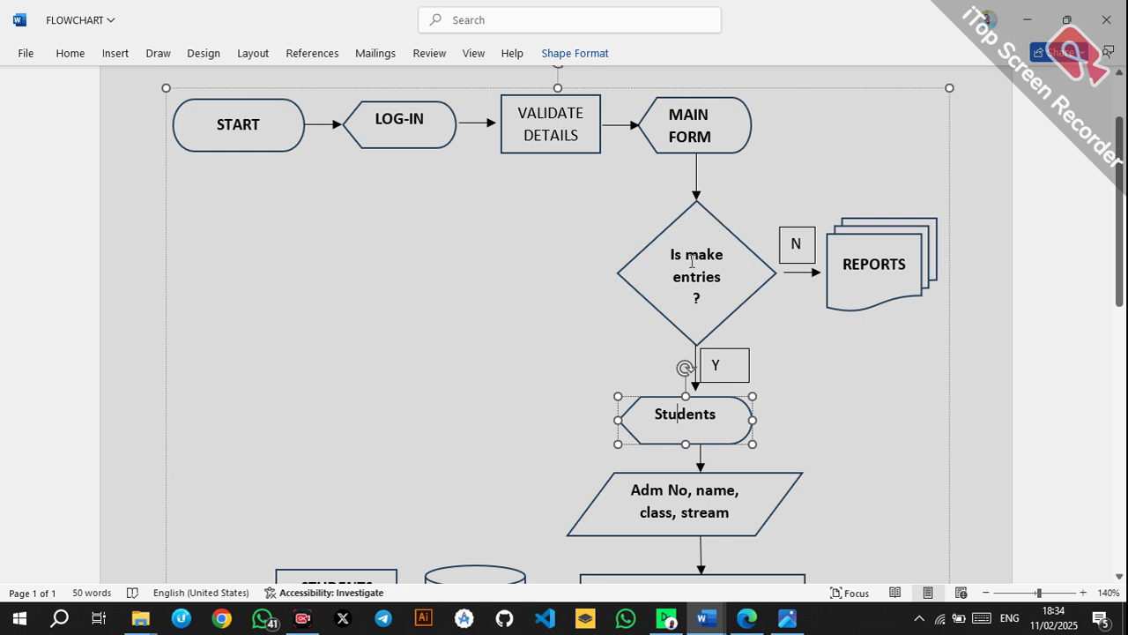
pyautogui.click(720, 269)
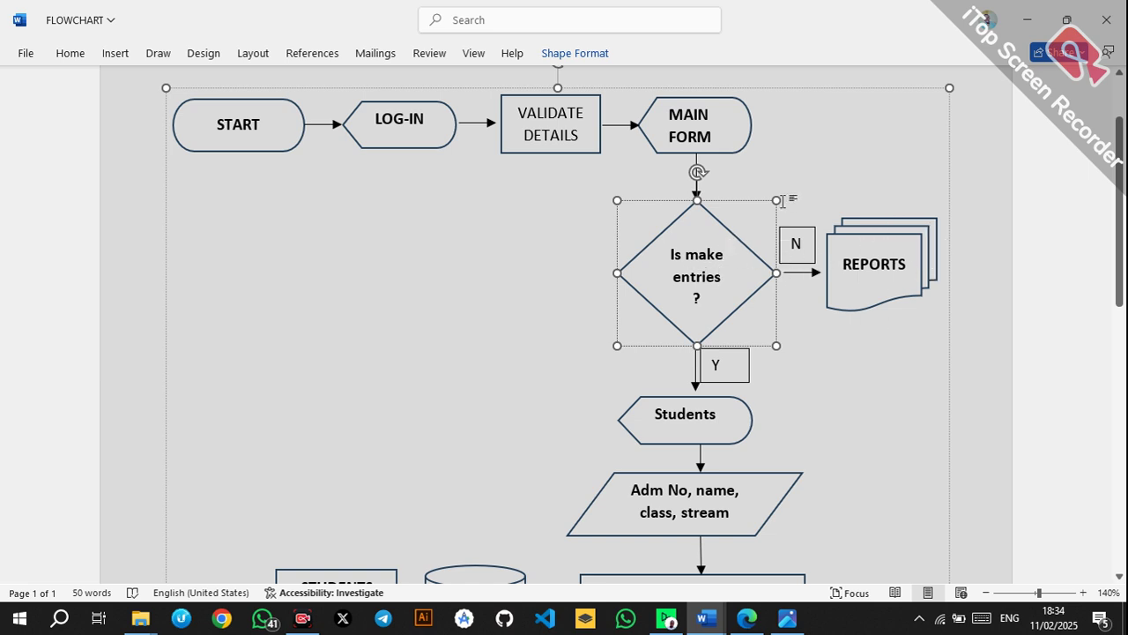
pyautogui.scroll(-3, 712, 236)
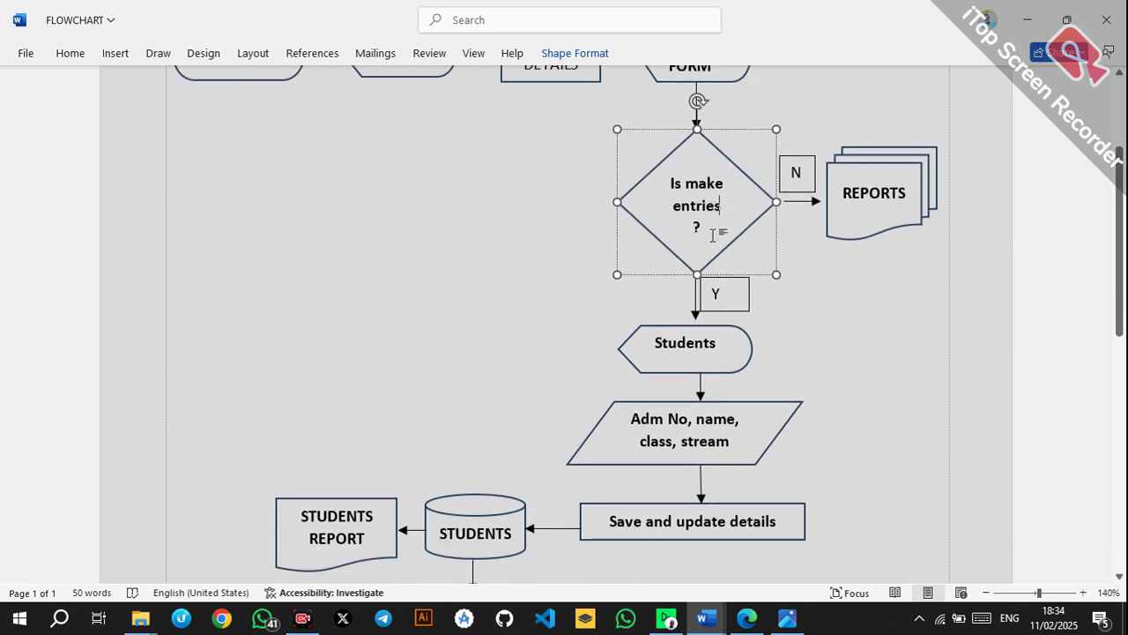
pyautogui.click(687, 332)
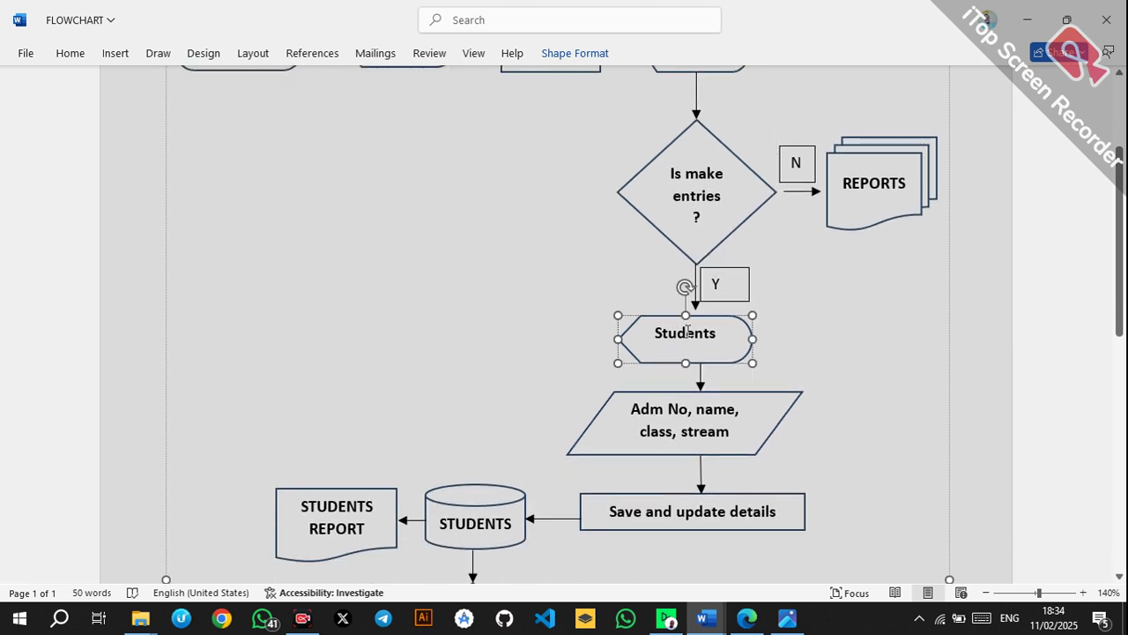
pyautogui.scroll(-3, 710, 337)
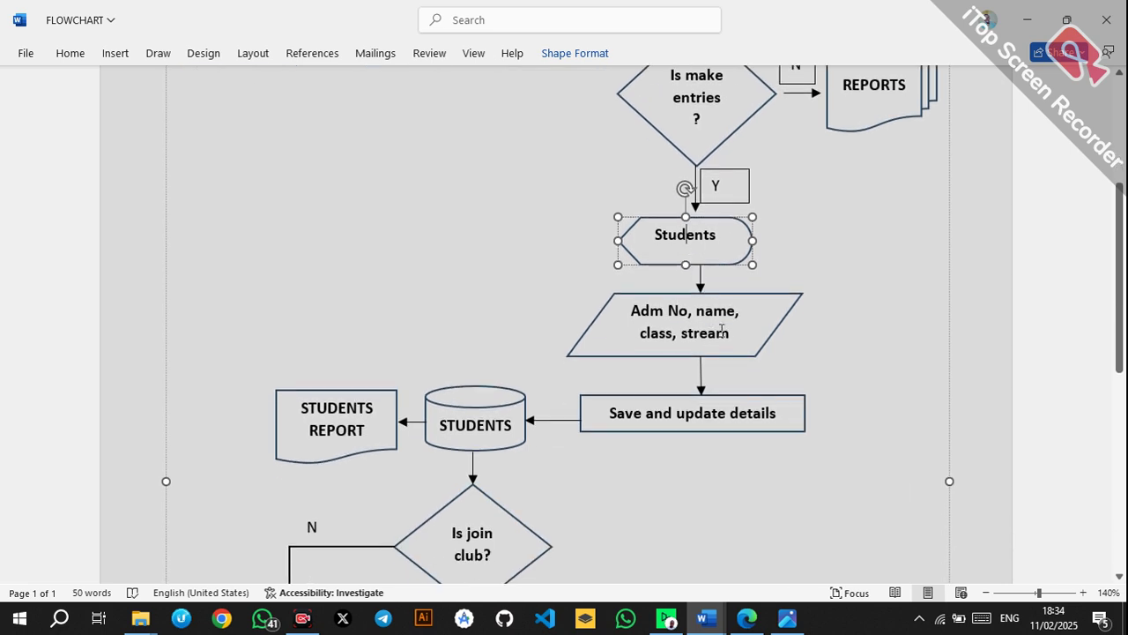
pyautogui.click(663, 309)
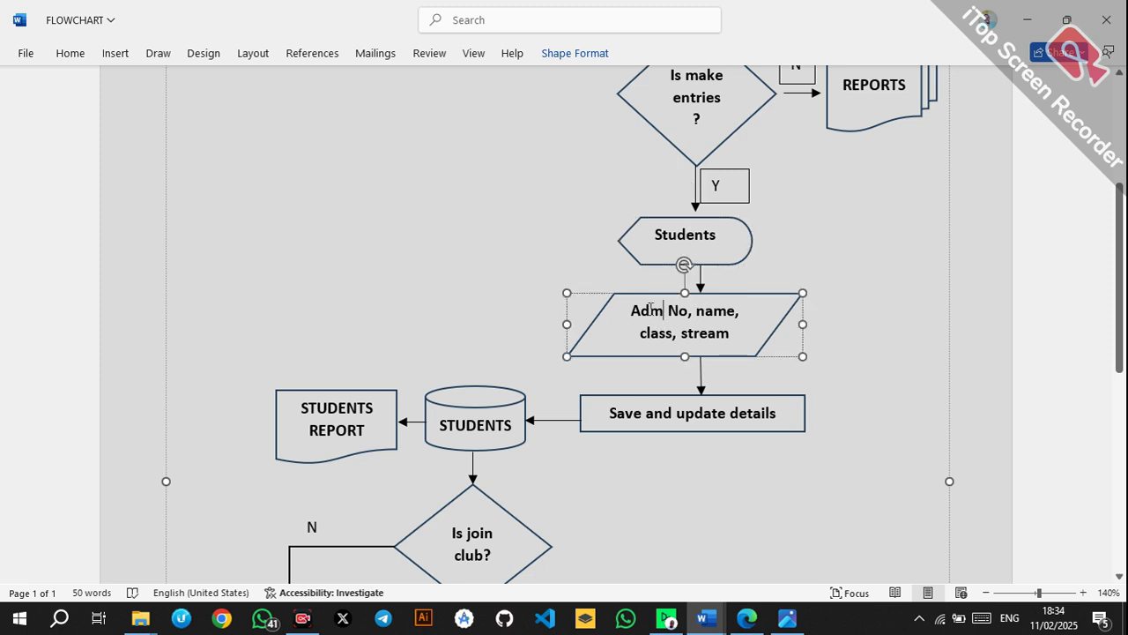
pyautogui.scroll(-2, 692, 258)
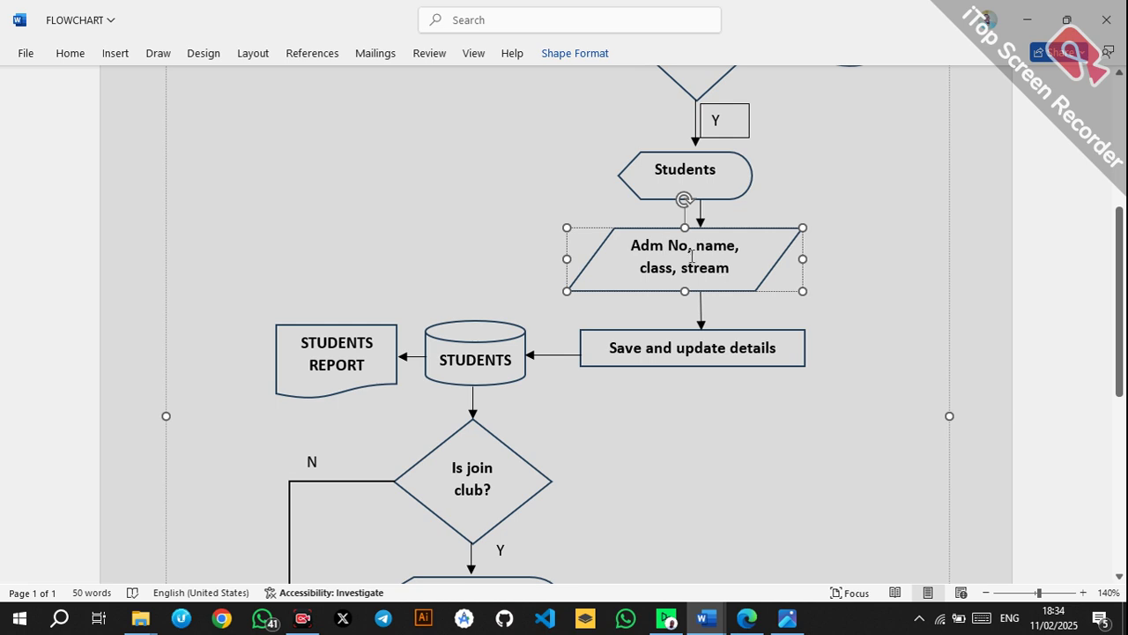
pyautogui.scroll(-1, 692, 257)
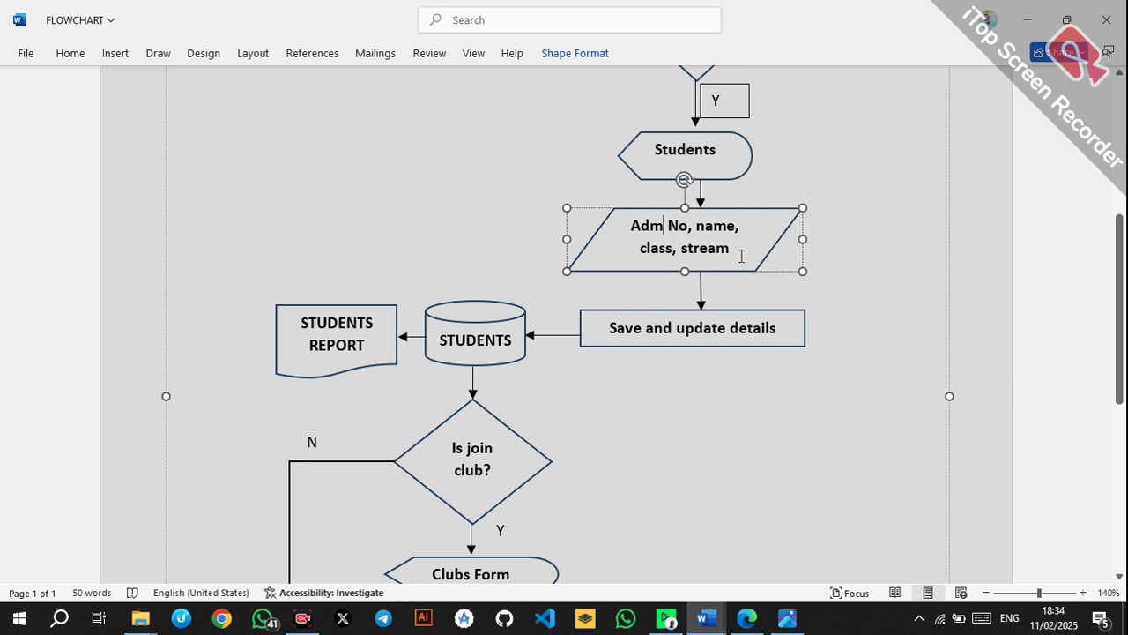
pyautogui.scroll(-3, 739, 254)
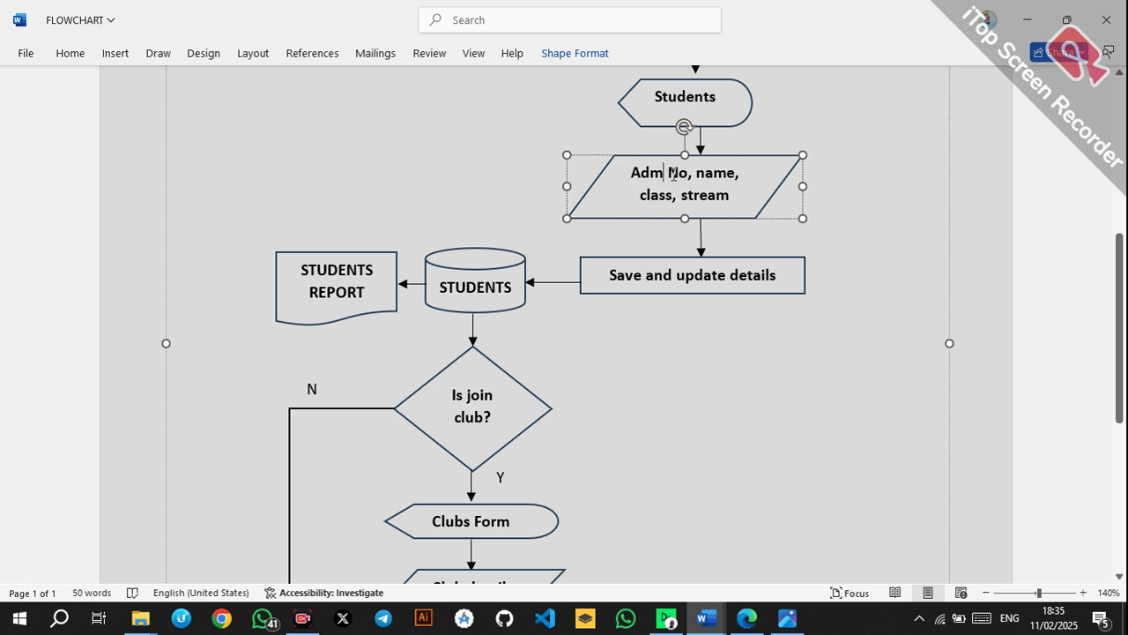
pyautogui.click(664, 174)
pyautogui.click(465, 287)
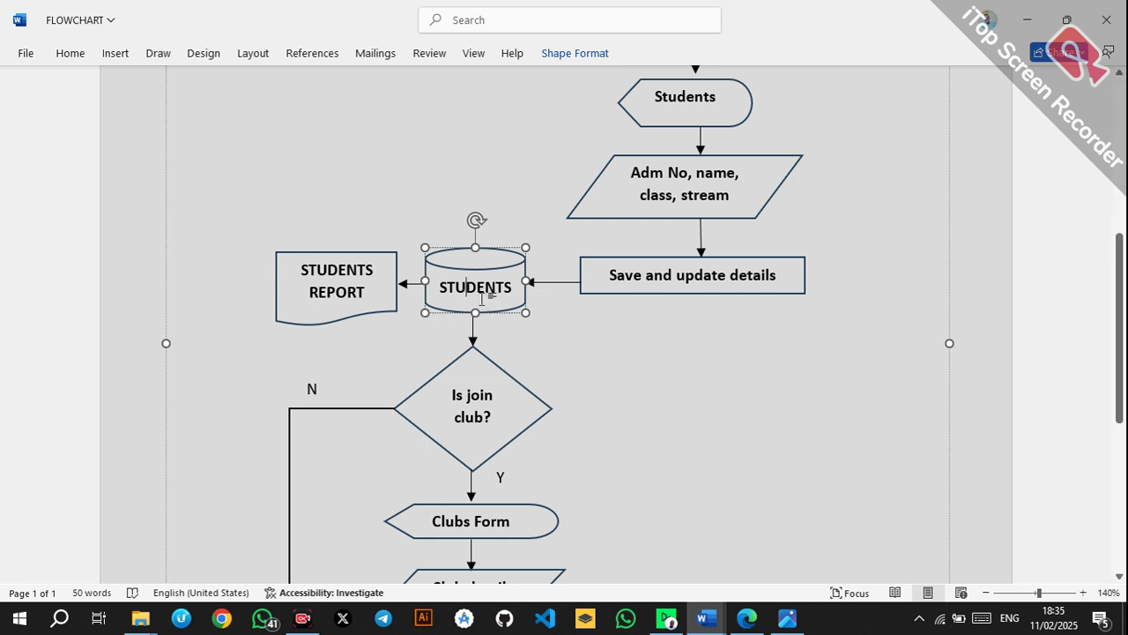
pyautogui.scroll(5, 482, 300)
pyautogui.click(486, 298)
pyautogui.scroll(-5, 524, 358)
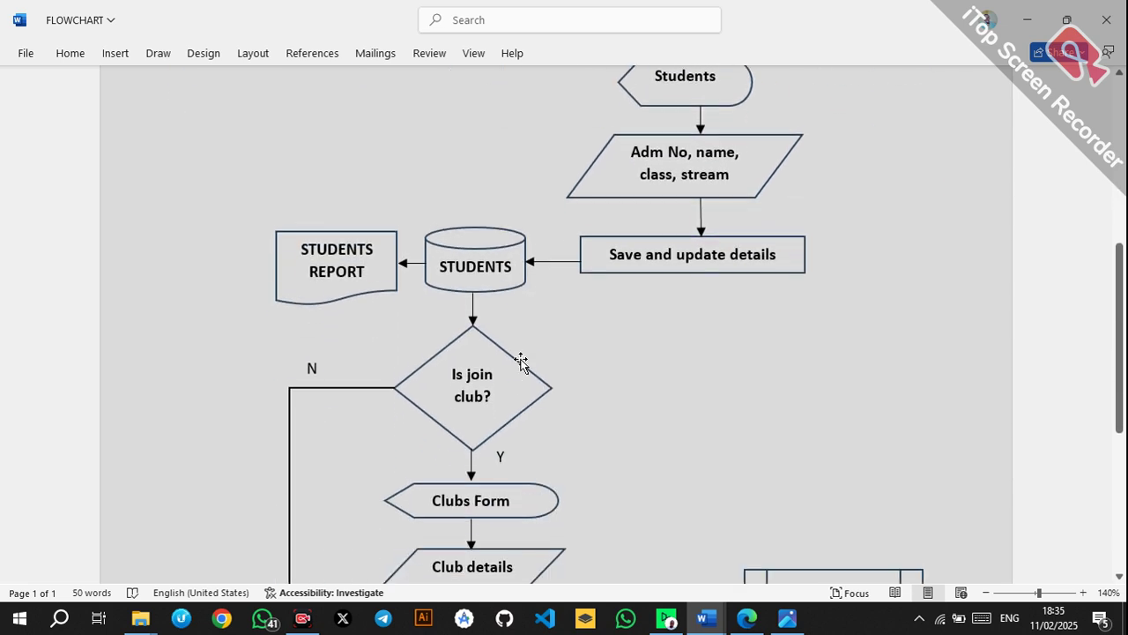
pyautogui.click(477, 261)
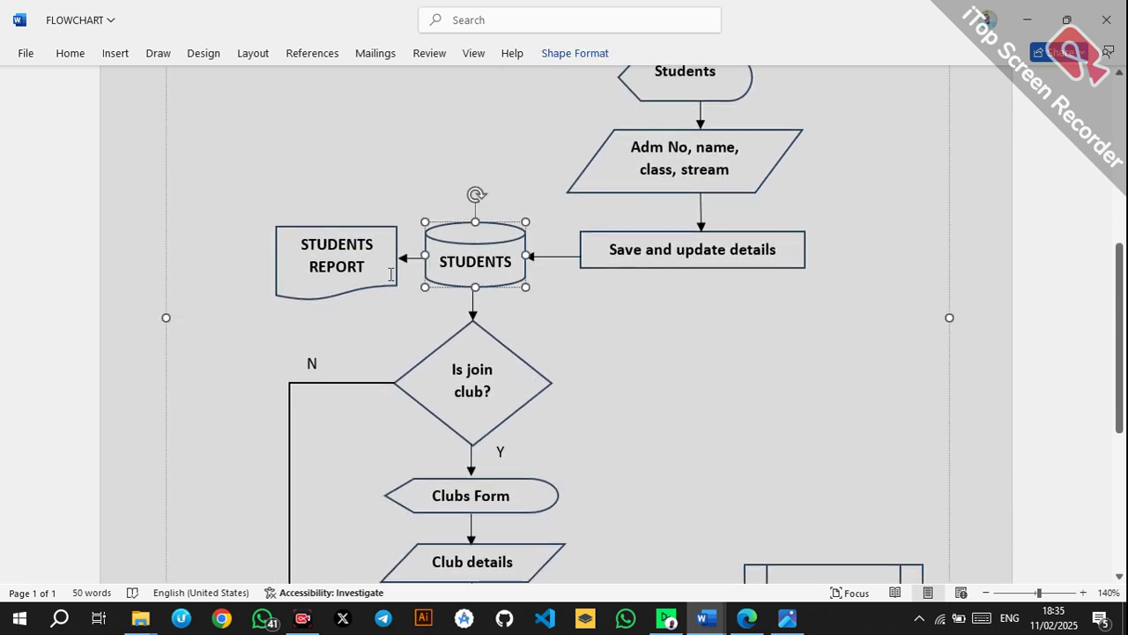
pyautogui.scroll(-3, 390, 275)
pyautogui.scroll(-2, 499, 267)
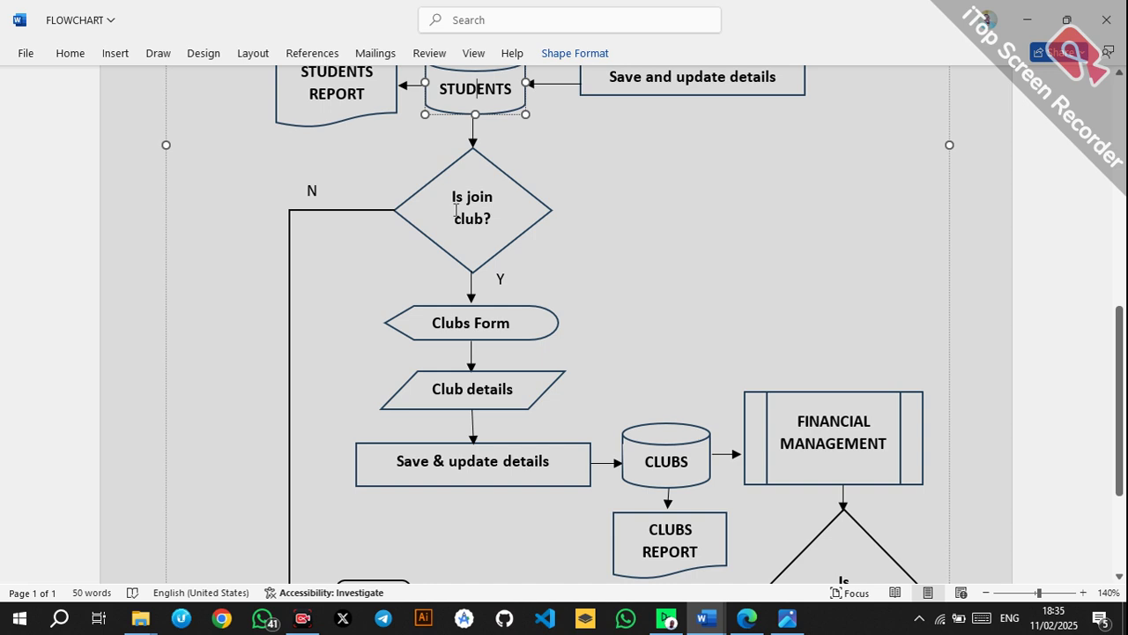
pyautogui.scroll(-2, 455, 210)
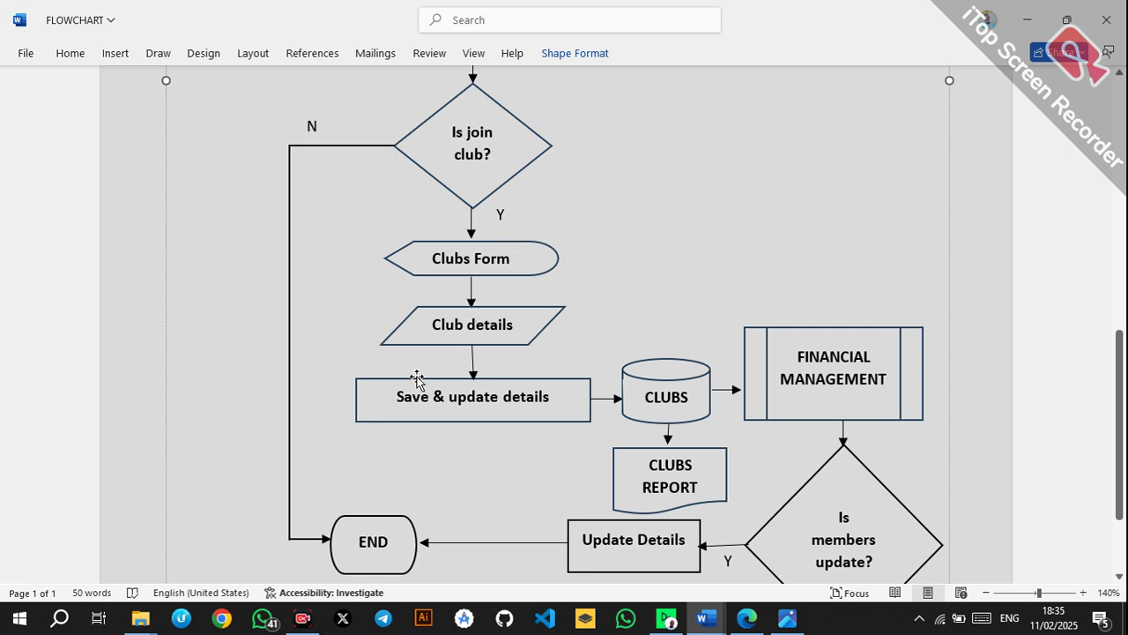
pyautogui.scroll(-3, 454, 353)
pyautogui.scroll(-1, 452, 352)
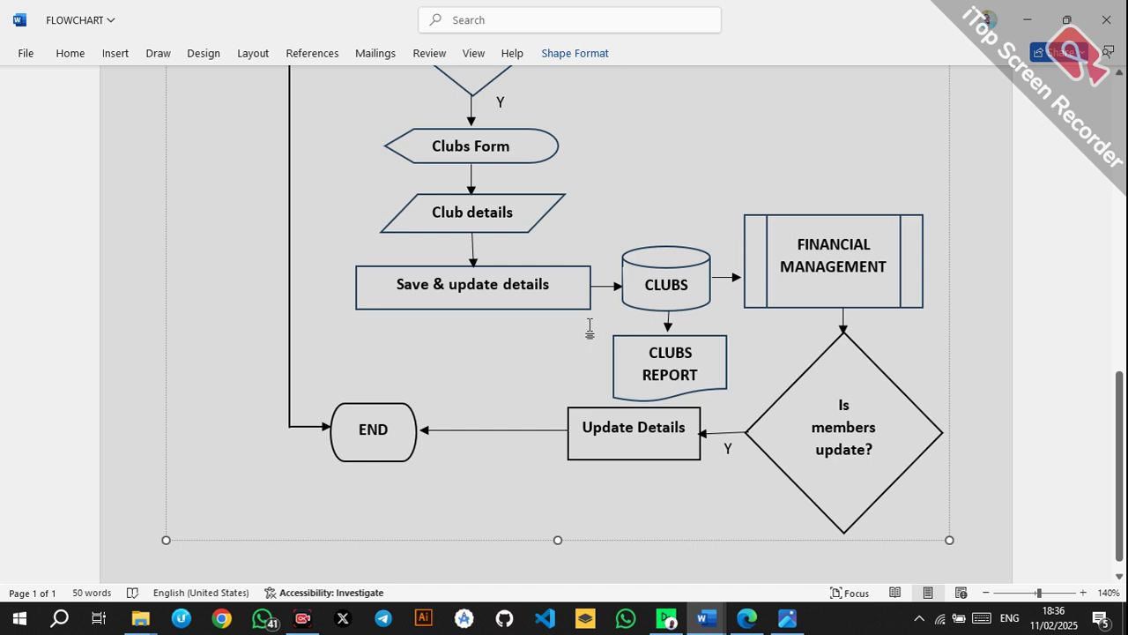
pyautogui.click(832, 262)
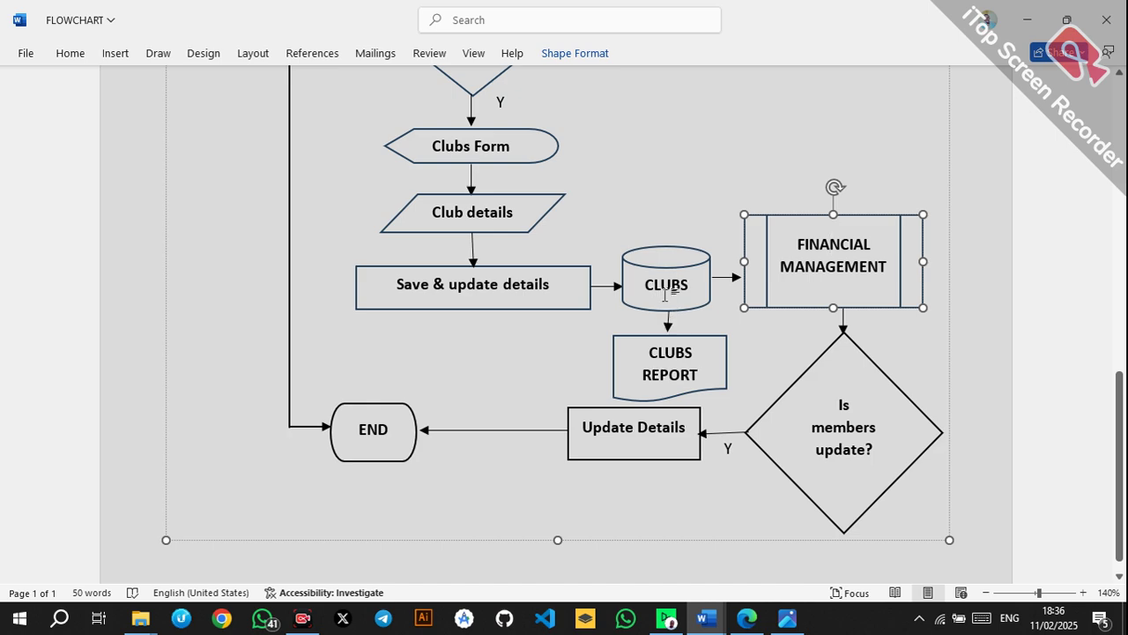
pyautogui.click(667, 320)
pyautogui.scroll(-8, 667, 317)
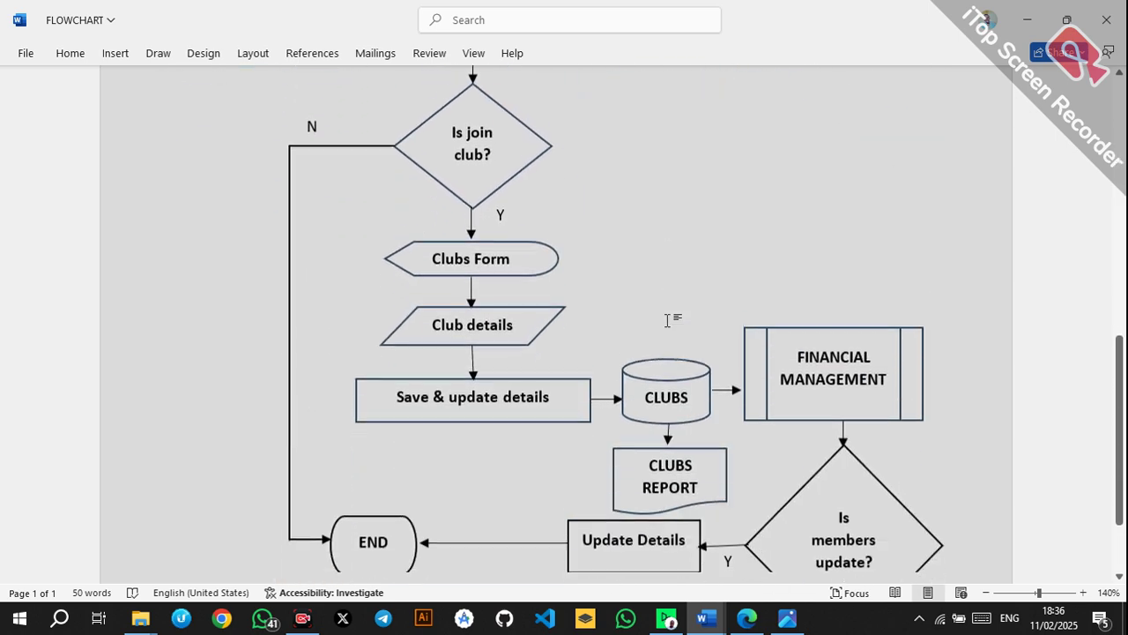
pyautogui.scroll(-1, 668, 320)
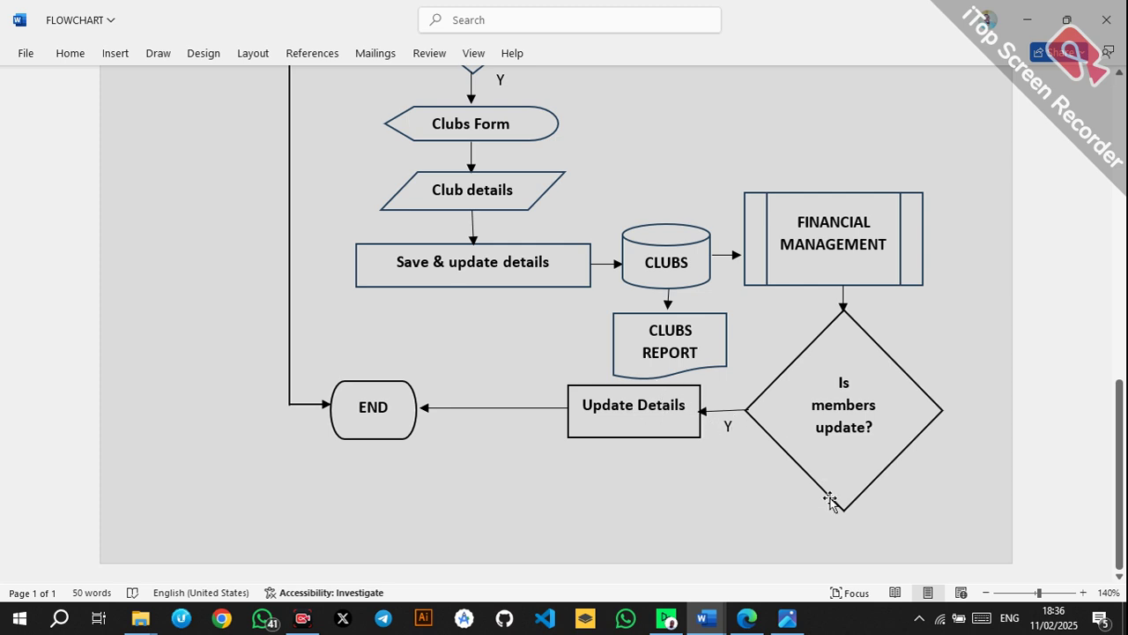
pyautogui.scroll(2, 731, 440)
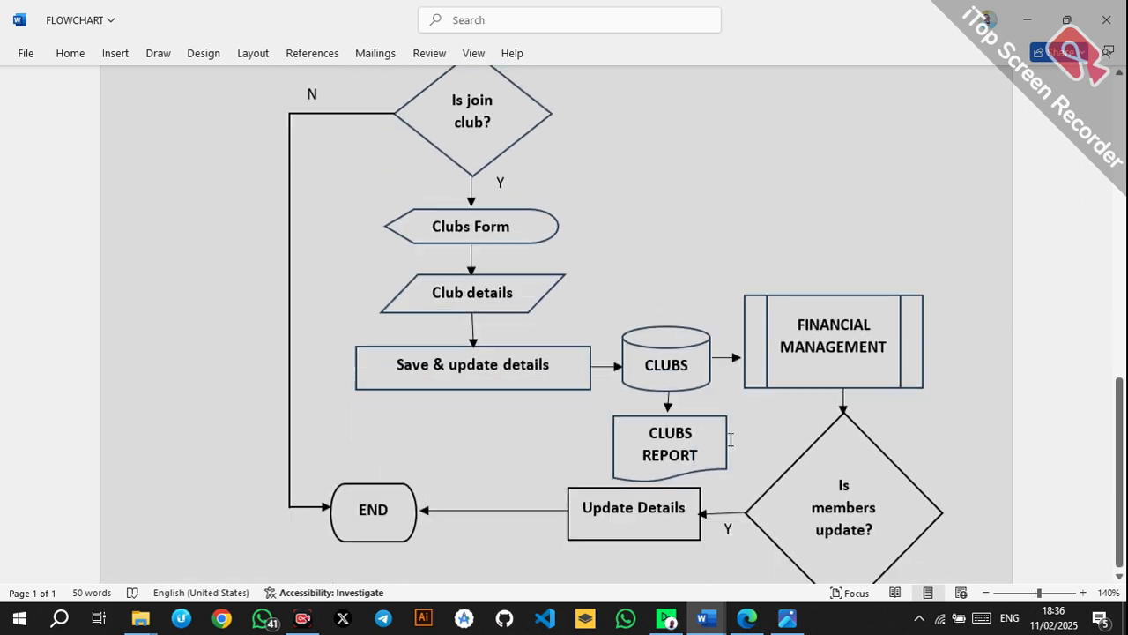
pyautogui.scroll(-2, 730, 415)
pyautogui.scroll(8, 730, 392)
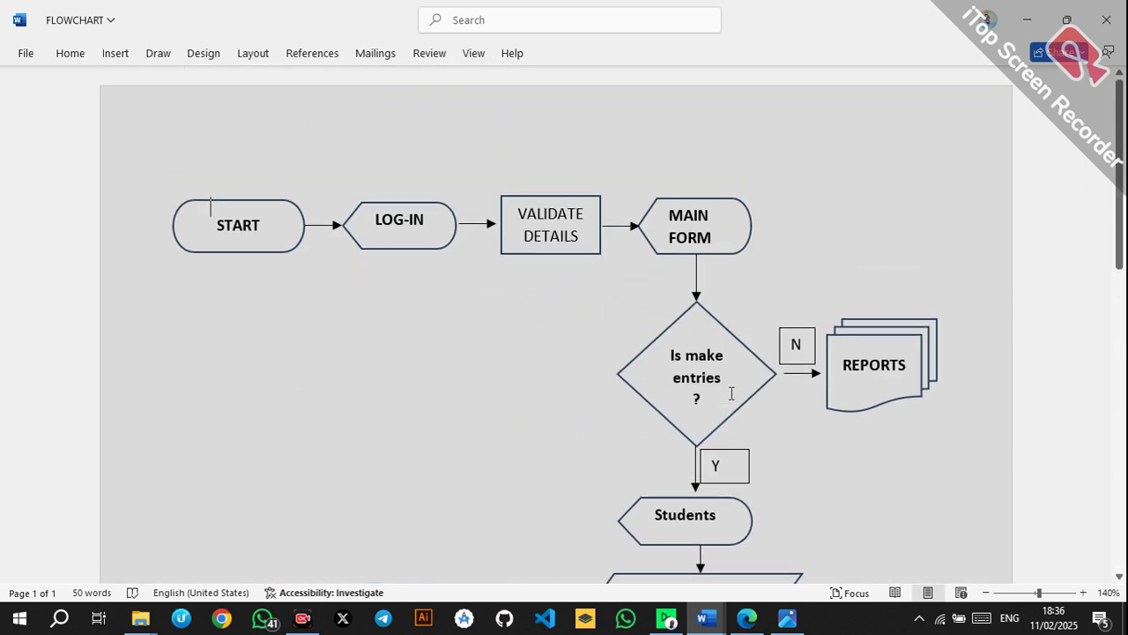
pyautogui.scroll(-5, 731, 393)
pyautogui.scroll(5, 731, 393)
pyautogui.scroll(-4, 730, 392)
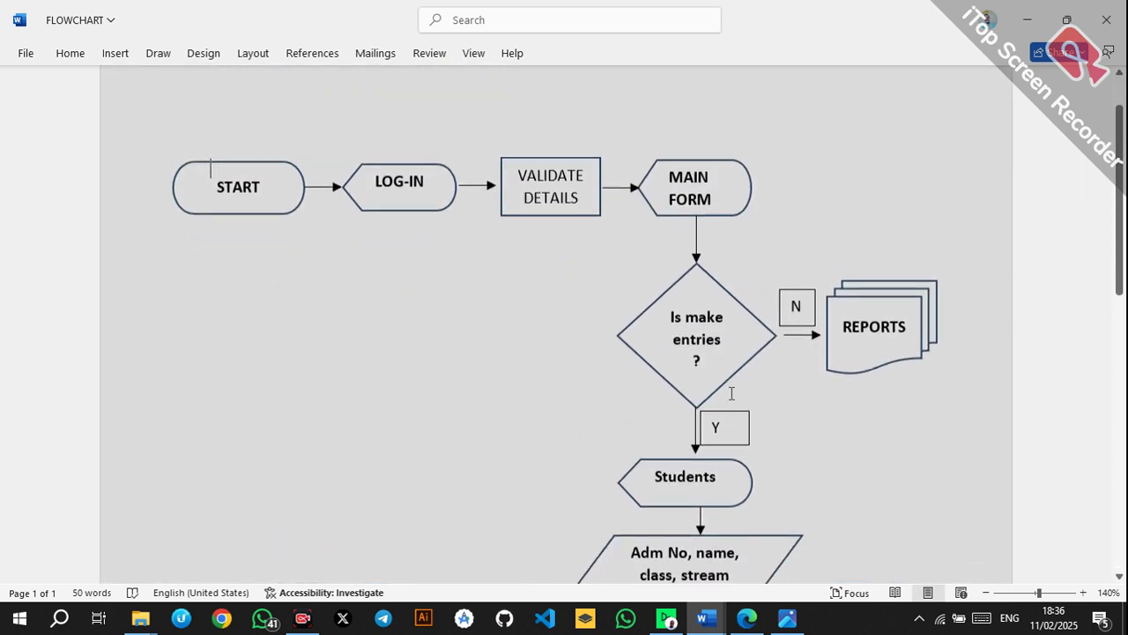
pyautogui.scroll(-5, 730, 393)
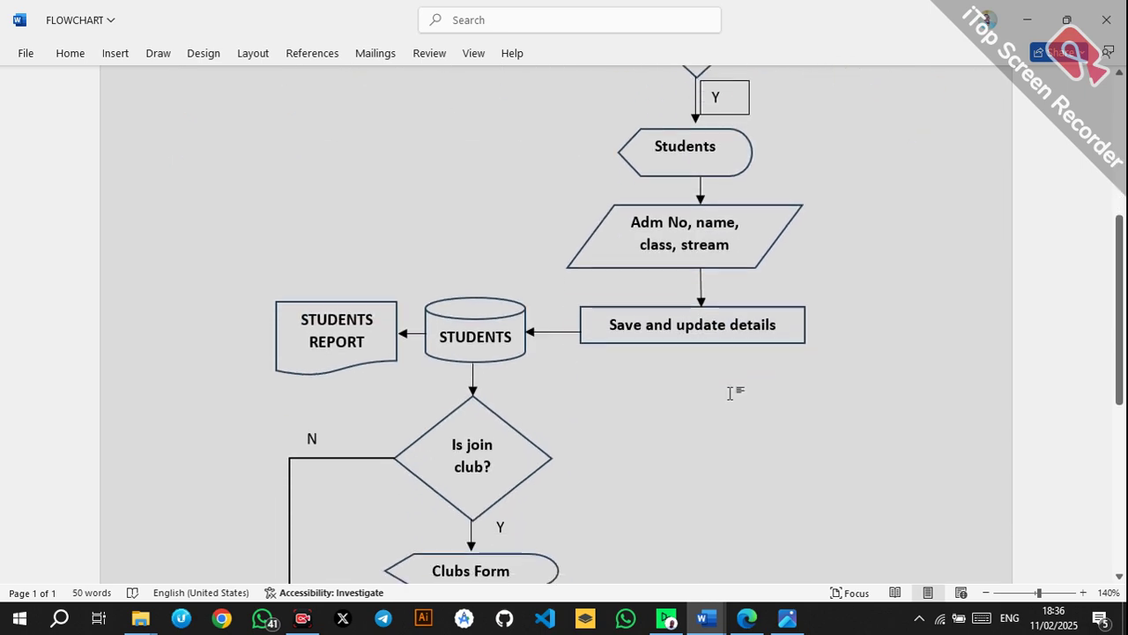
pyautogui.scroll(-4, 730, 392)
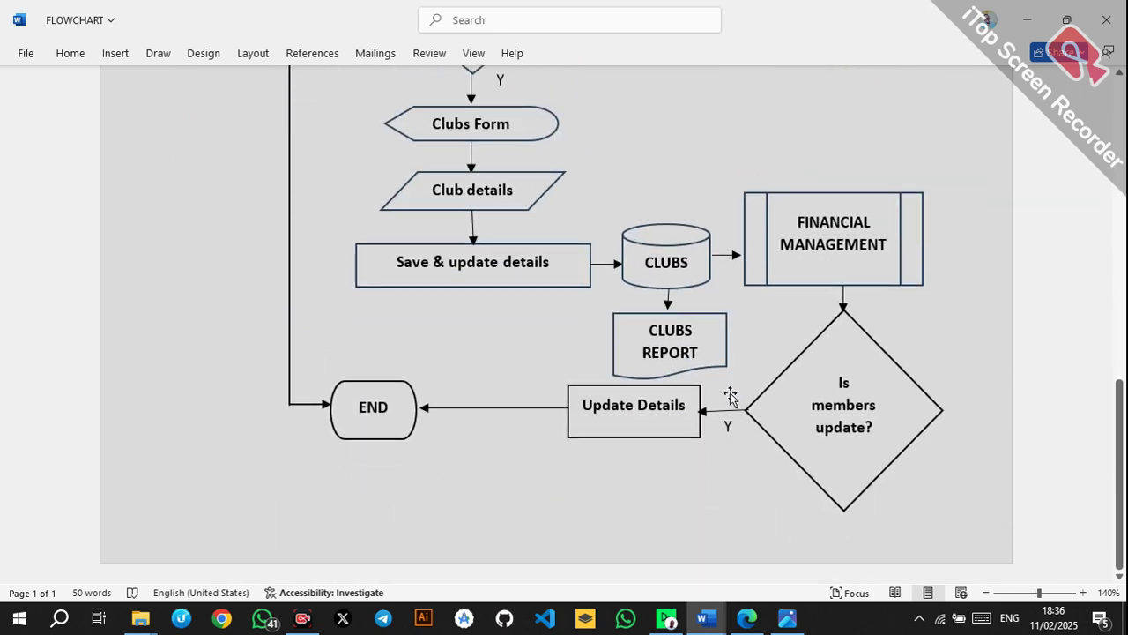